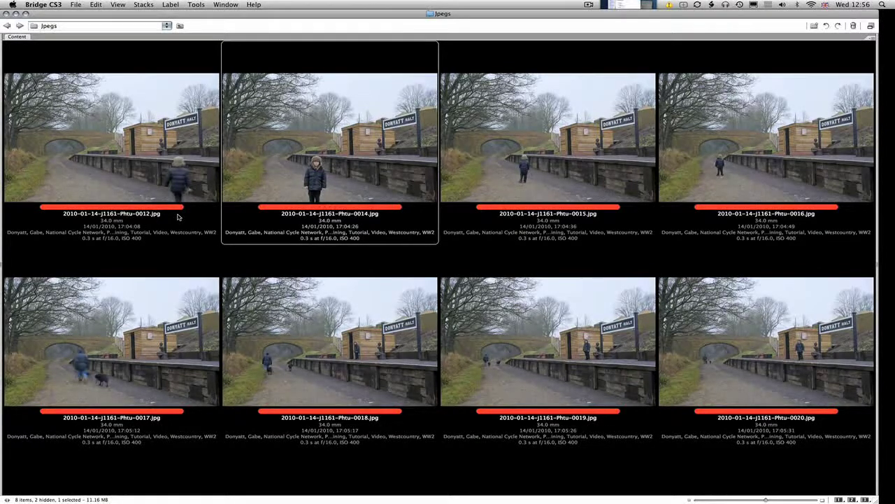
# Step: Open all eight platform photos in the Jpegs folder, from 2010-01-14-j1161-Phtu-0012.jpg through 0020.jpg, in Photoshop
pyautogui.click(123, 153)
pyautogui.keyDown('shift'); pyautogui.click(750, 364); pyautogui.keyUp('shift')
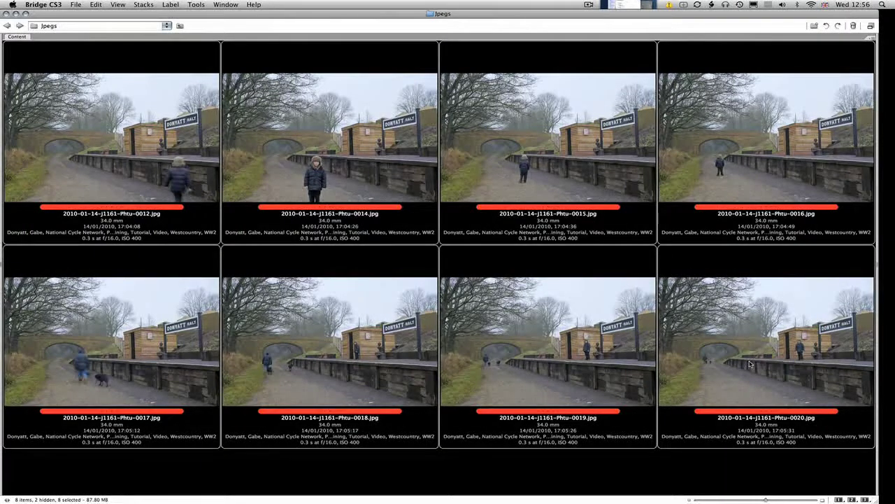
pyautogui.click(77, 5)
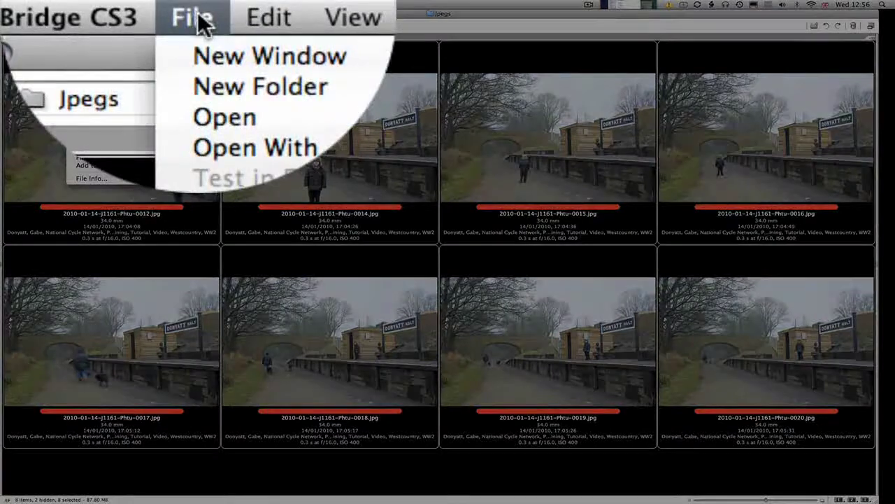
pyautogui.click(197, 116)
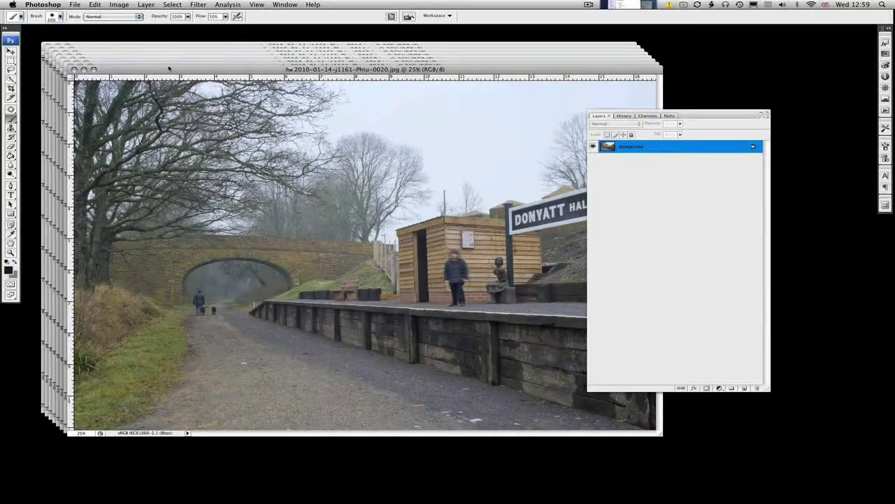
# Step: Load all open files into one stack, with automatic alignment of the source images and a smart object created after loading
pyautogui.click(75, 5)
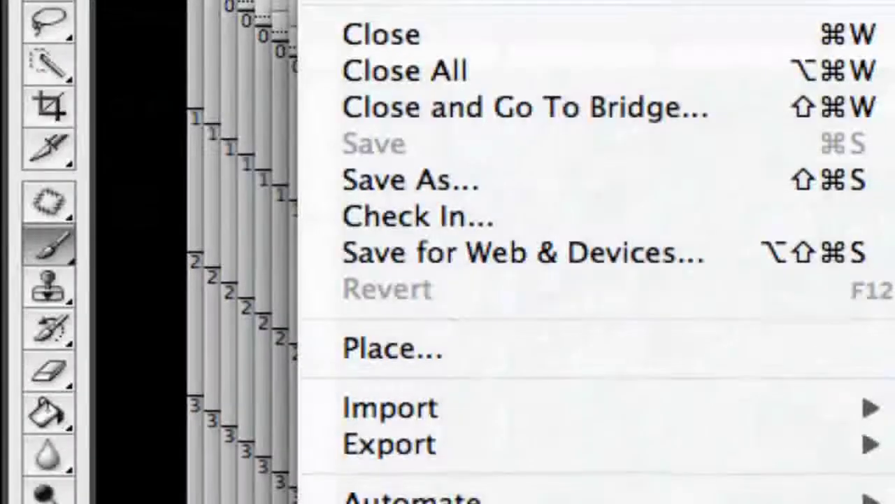
pyautogui.moveTo(420, 503)
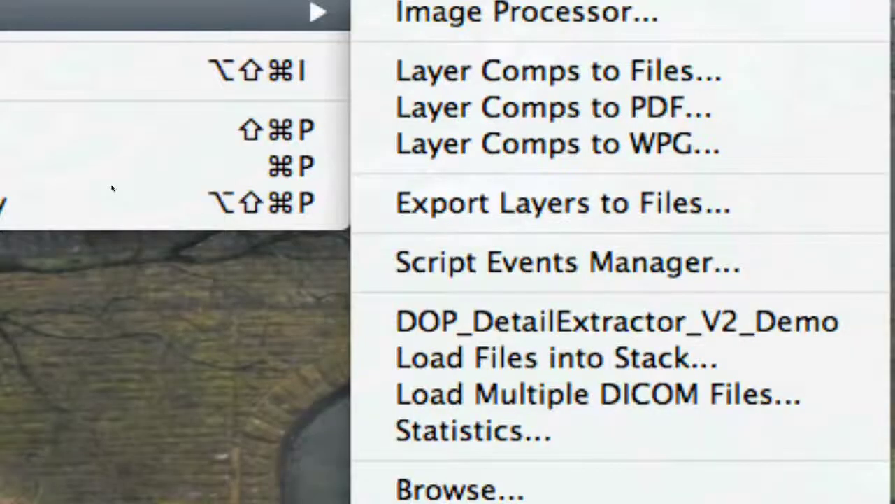
pyautogui.click(634, 363)
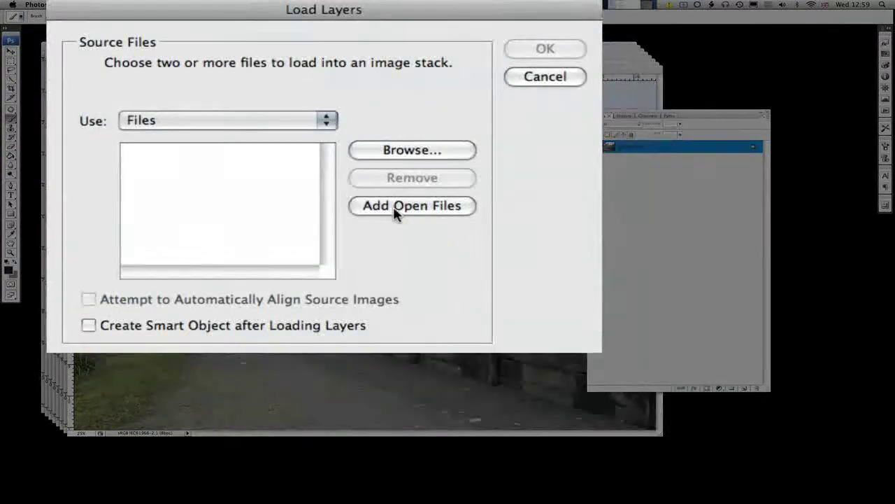
pyautogui.click(395, 210)
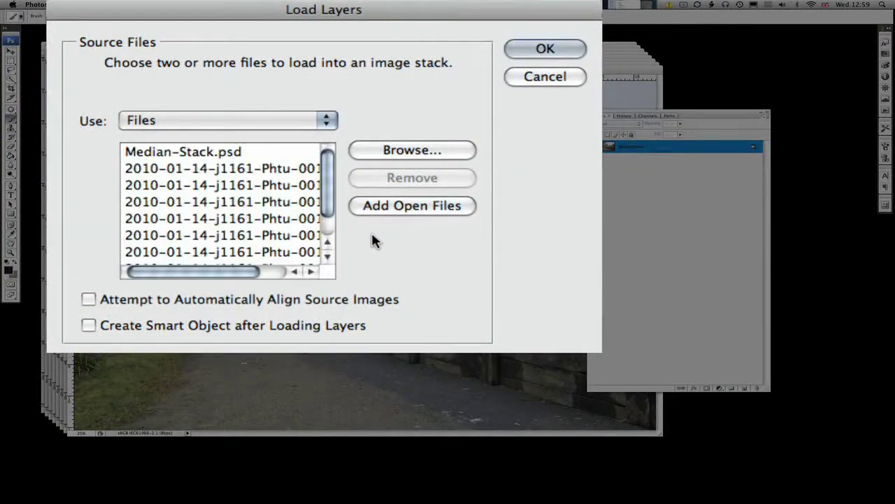
pyautogui.click(123, 305)
pyautogui.click(121, 330)
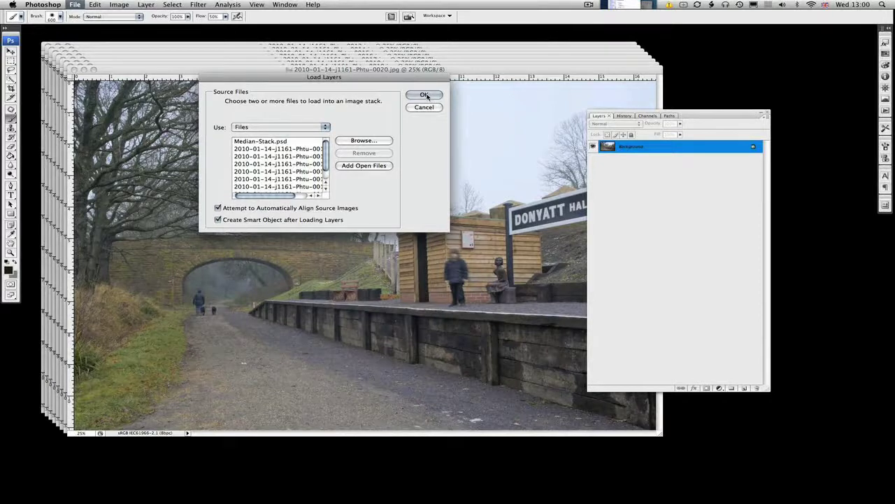
pyautogui.click(424, 95)
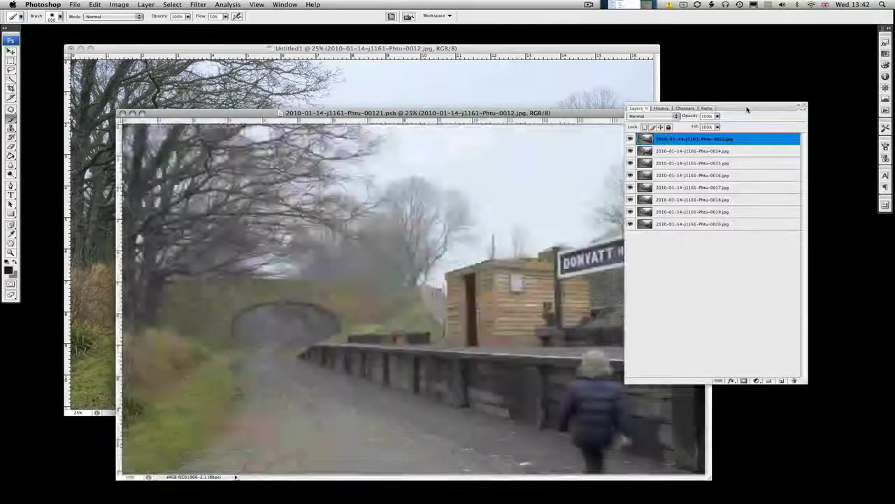
# Step: Hide the photo layers in the smart object's contents one after another, show them all again, and close the contents document
pyautogui.click(631, 138)
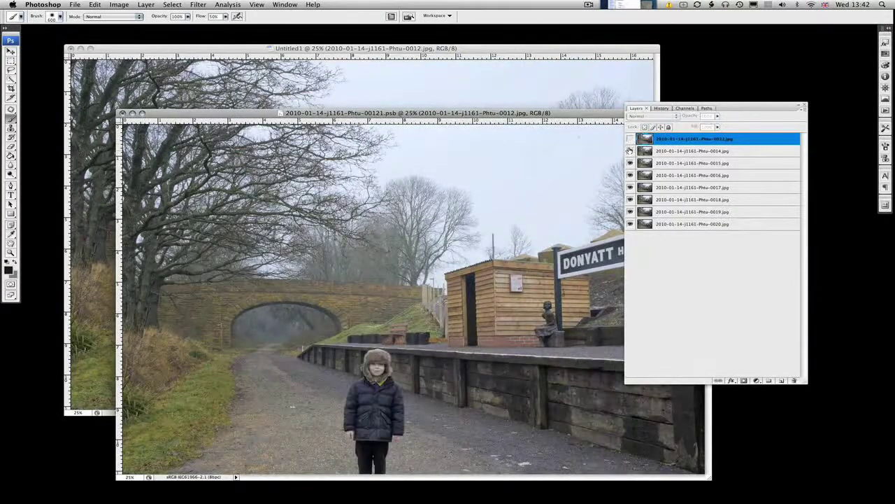
pyautogui.click(631, 151)
pyautogui.click(630, 175)
pyautogui.click(630, 186)
pyautogui.click(631, 199)
pyautogui.click(631, 211)
pyautogui.moveTo(631, 211); pyautogui.dragTo(630, 139)
pyautogui.click(123, 113)
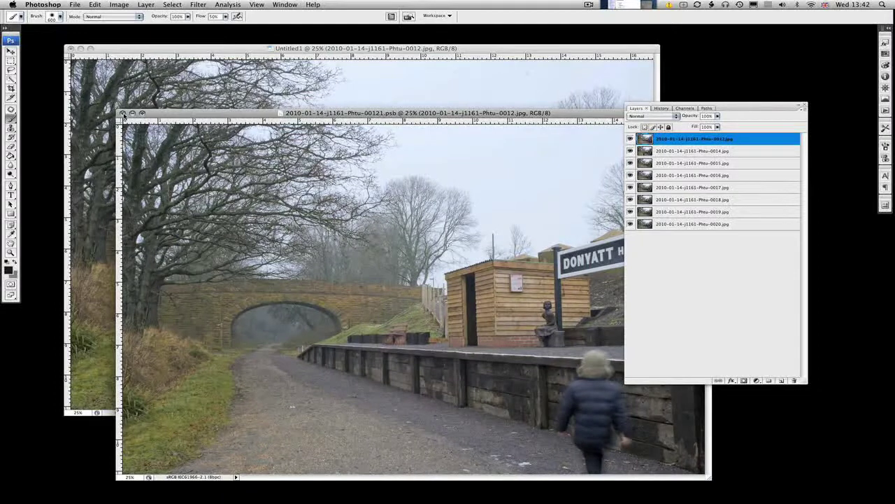
pyautogui.press('Return')
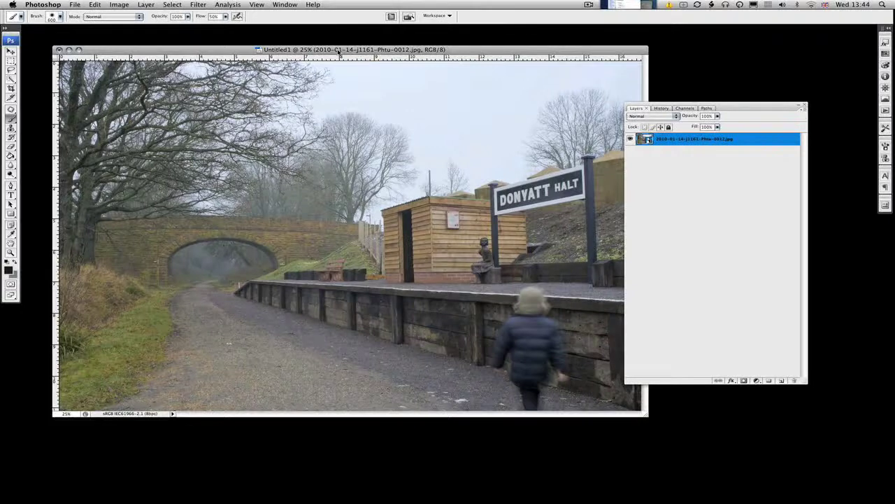
# Step: Set the smart object's stack mode to Median to remove the moving people from the platform scene
pyautogui.moveTo(221, 51); pyautogui.dragTo(220, 46)
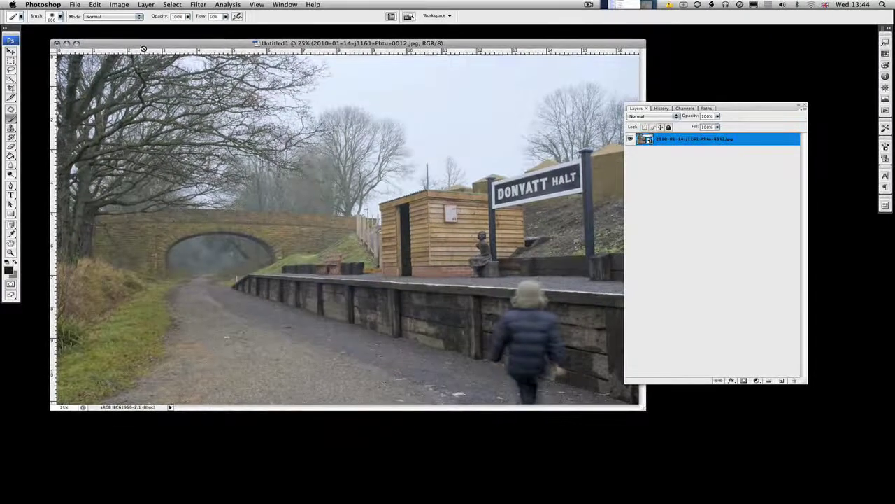
pyautogui.click(146, 5)
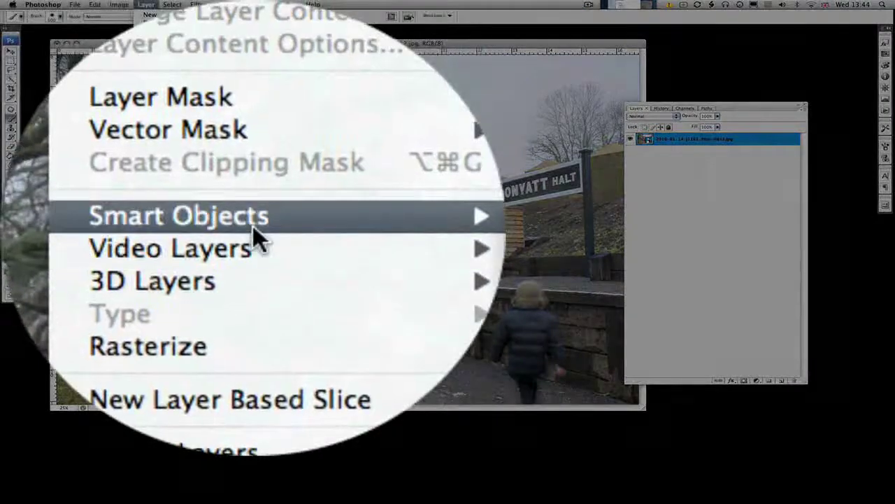
pyautogui.moveTo(252, 225)
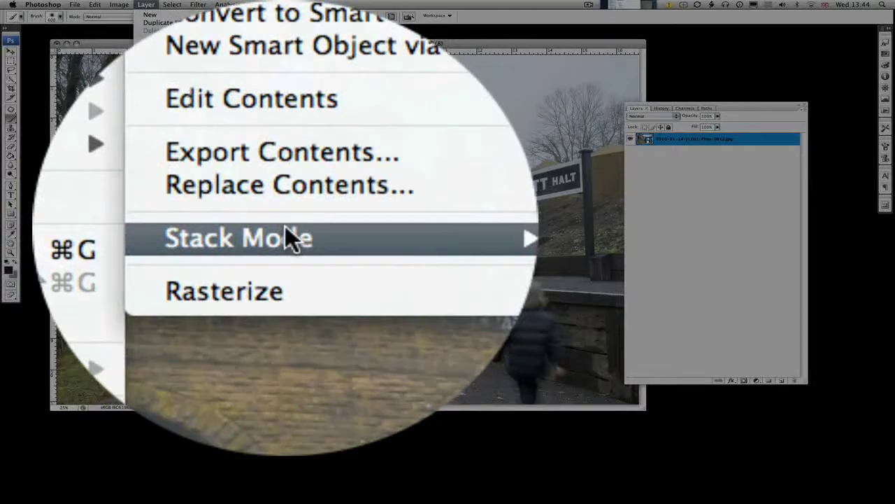
pyautogui.moveTo(285, 225)
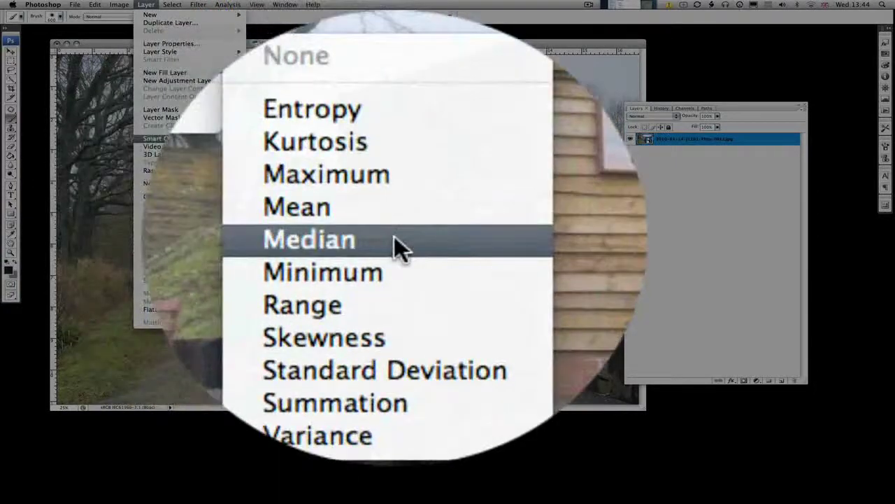
pyautogui.click(394, 238)
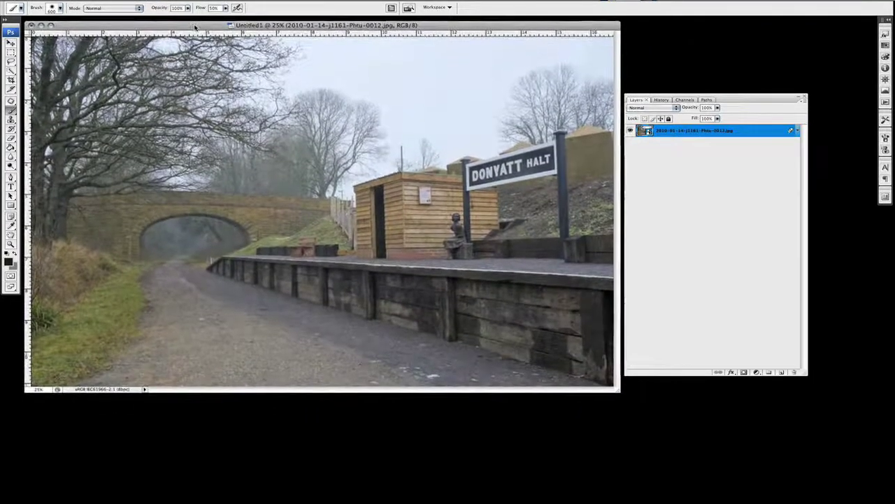
# Step: Enlarge the median-stacked image and reposition its window to examine the path, bridge and platform for leftover traces of people
pyautogui.click(195, 27)
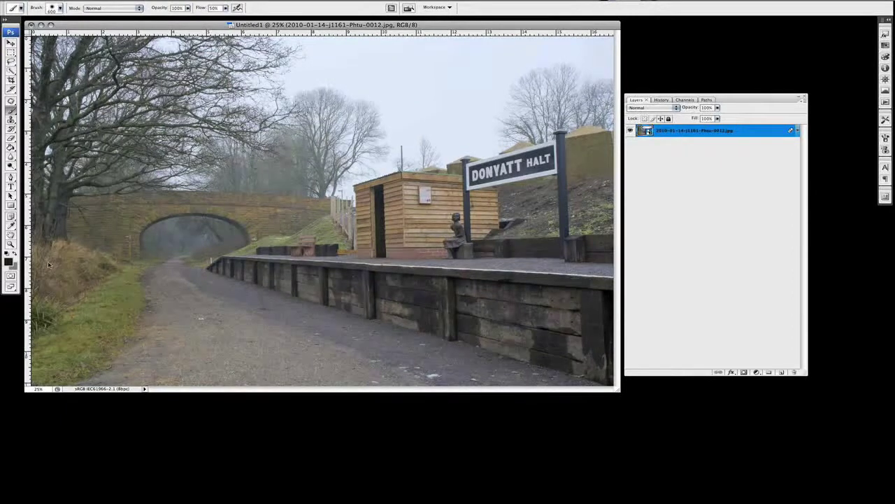
pyautogui.click(10, 244)
pyautogui.moveTo(60, 203); pyautogui.dragTo(202, 300)
pyautogui.rightClick(358, 186)
pyautogui.click(364, 183)
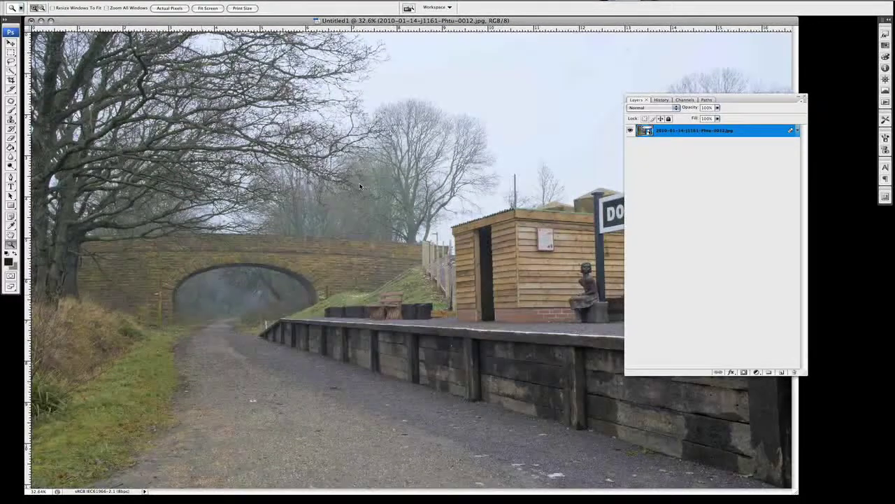
pyautogui.moveTo(543, 24); pyautogui.dragTo(508, 23)
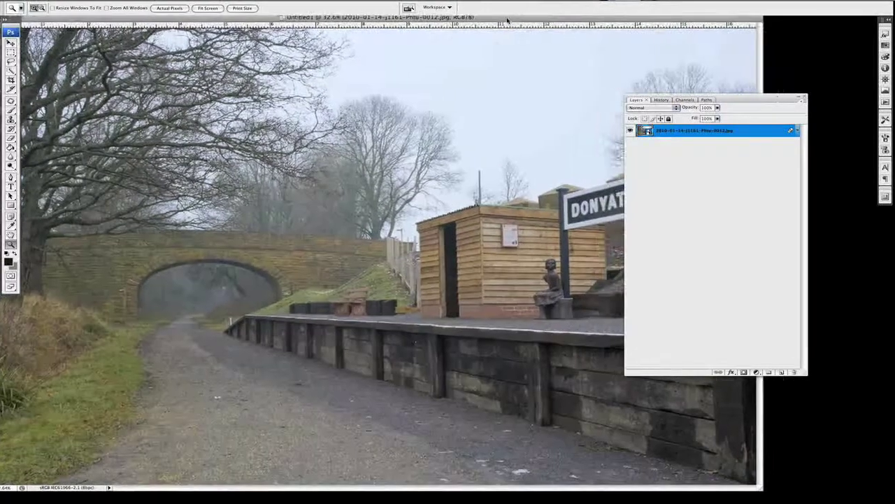
pyautogui.moveTo(632, 25); pyautogui.dragTo(584, 23)
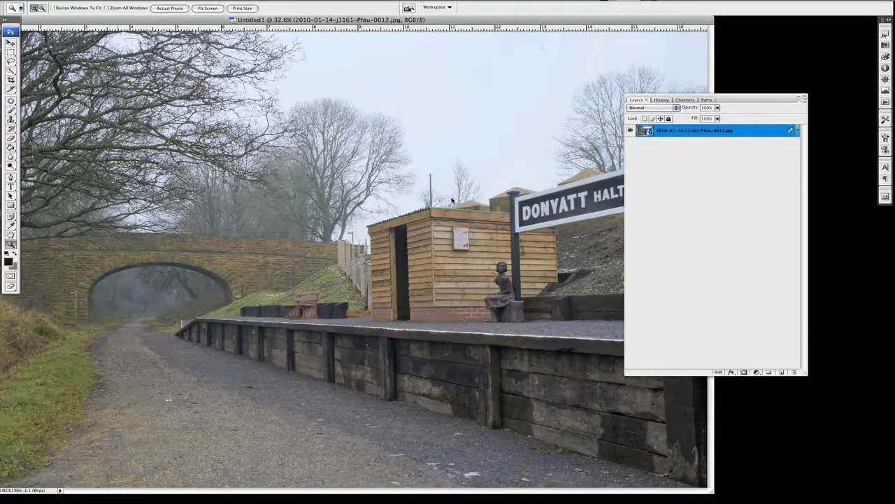
pyautogui.moveTo(612, 21); pyautogui.dragTo(609, 21)
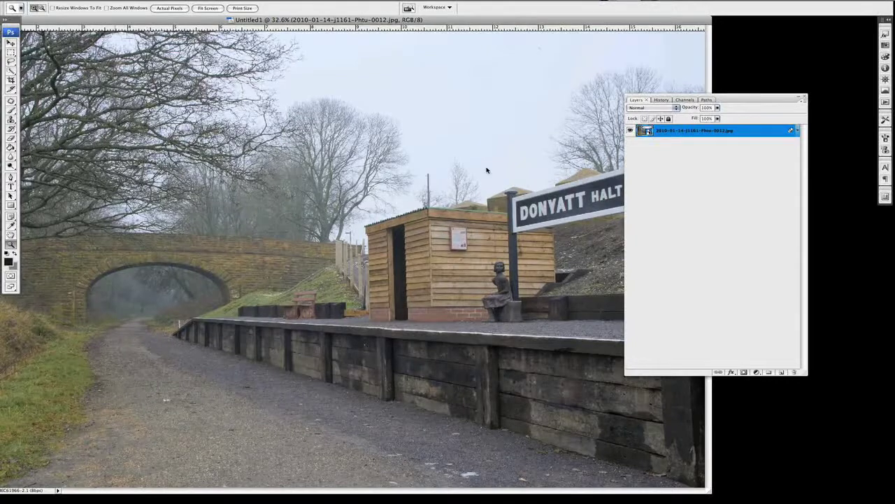